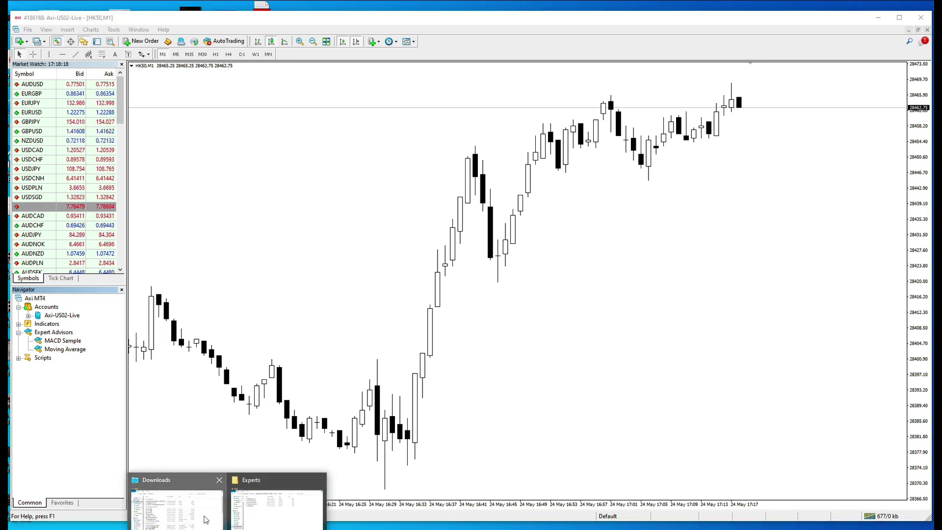
Step: Locate the downloaded RangefinderV4.6.ex4 in Downloads, then return to MT4 and toggle the Navigator off and on
{"action": "left_click", "coordinate": [208, 522]}
{"action": "left_click", "coordinate": [429, 285]}
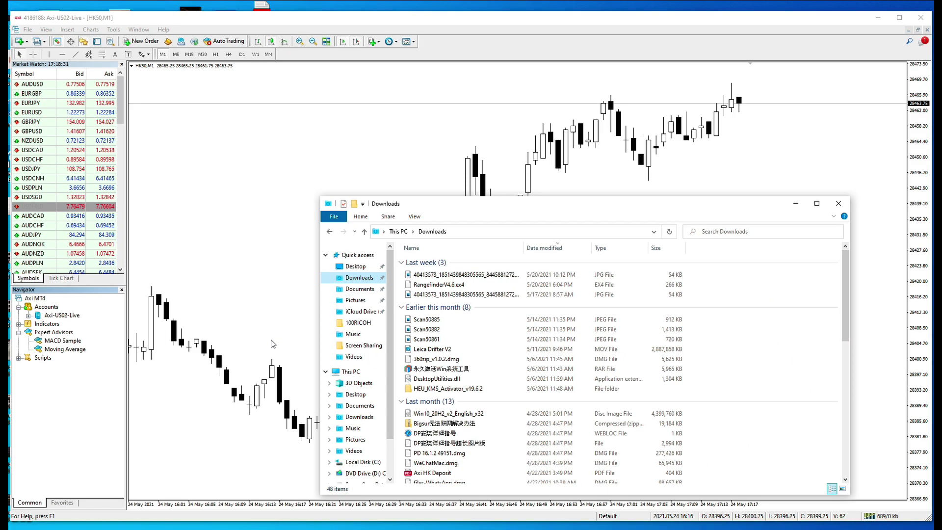
{"action": "left_click", "coordinate": [273, 343]}
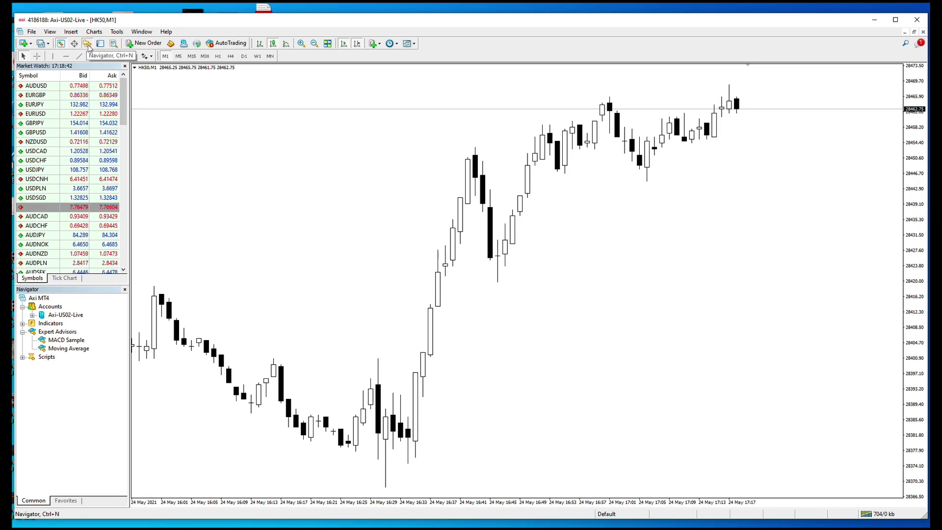
{"action": "left_click", "coordinate": [87, 45]}
{"action": "left_click", "coordinate": [87, 44]}
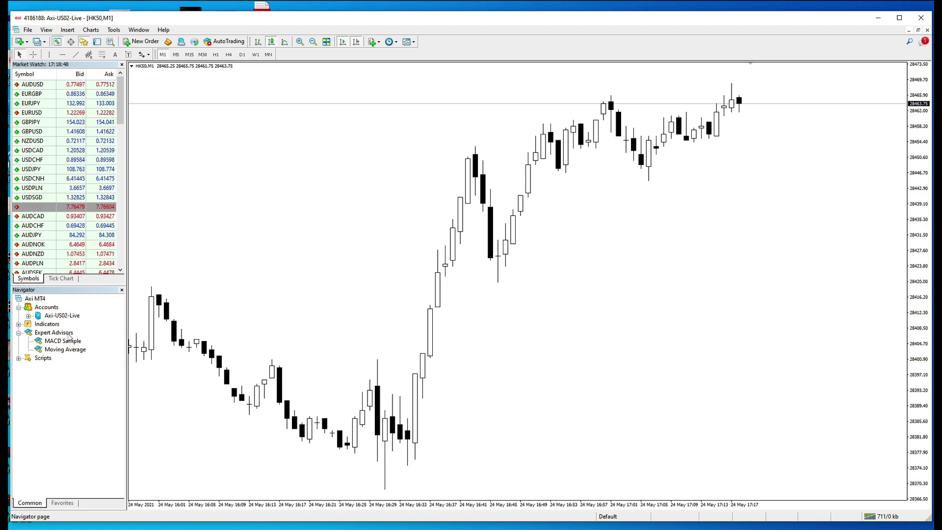
Step: Open the terminal's data folder from the File menu and browse into MQL4\Experts
{"action": "left_click", "coordinate": [28, 29]}
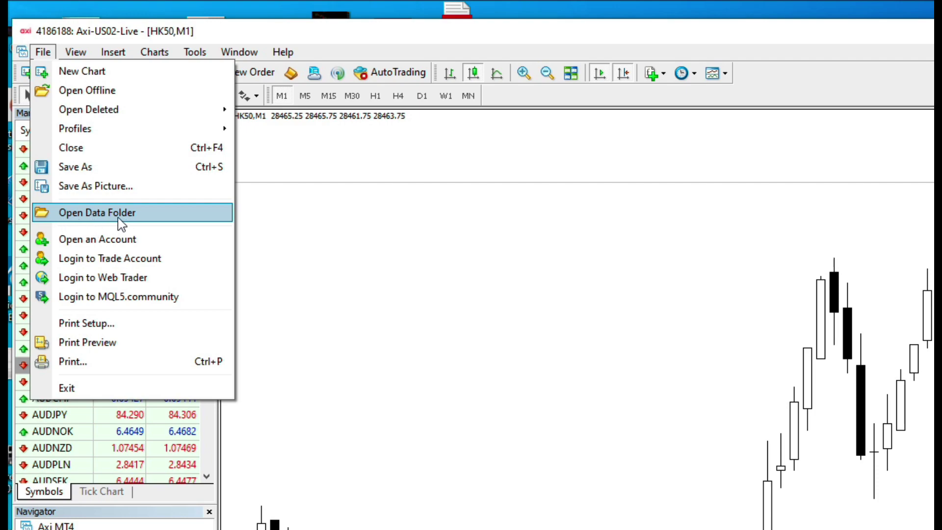
{"action": "left_click", "coordinate": [97, 223]}
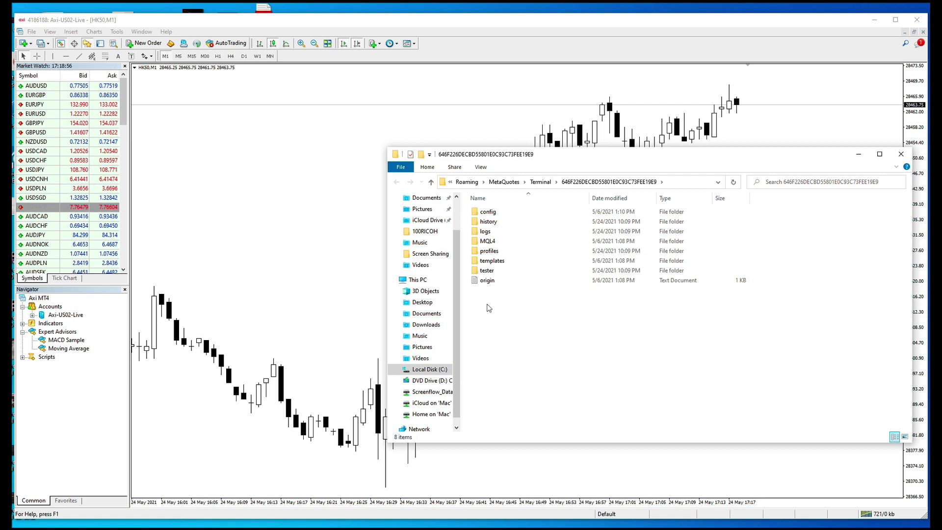
{"action": "left_click_drag", "start_coordinate": [603, 159], "coordinate": [514, 154]}
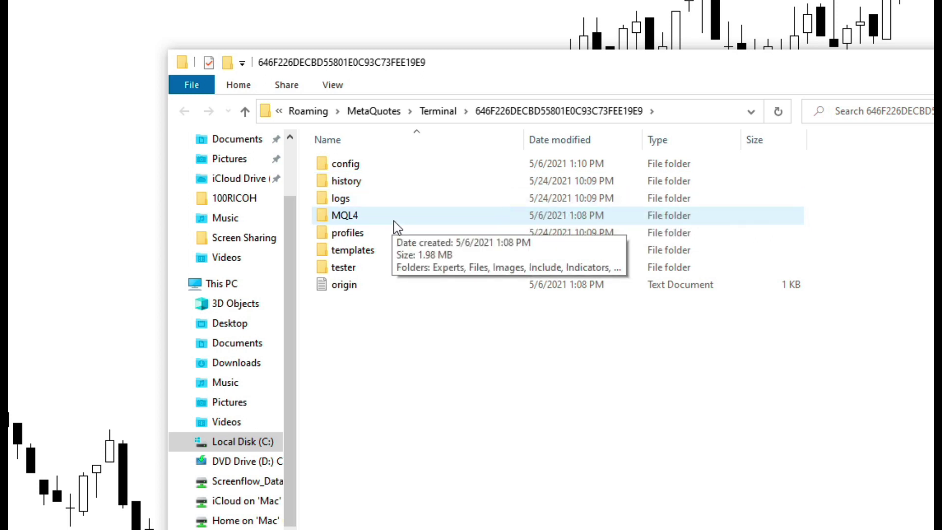
{"action": "double_click", "coordinate": [357, 221]}
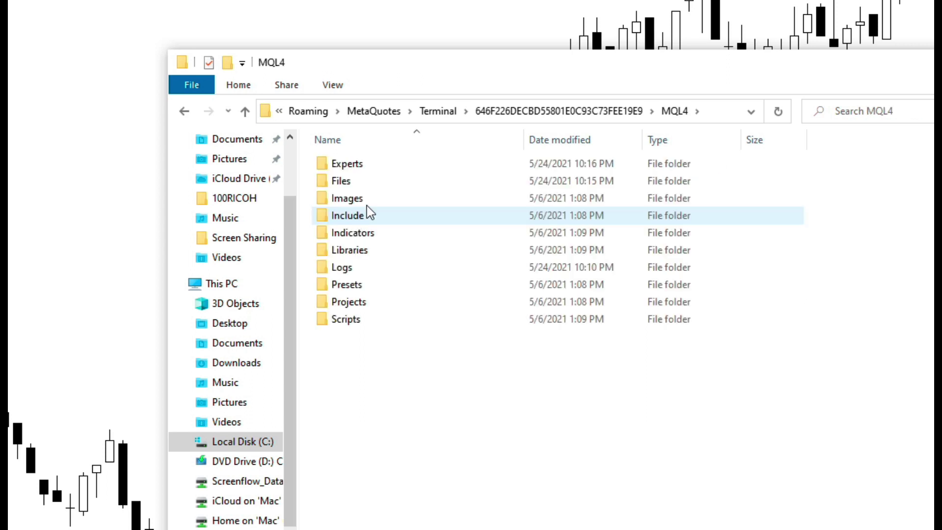
{"action": "double_click", "coordinate": [369, 166]}
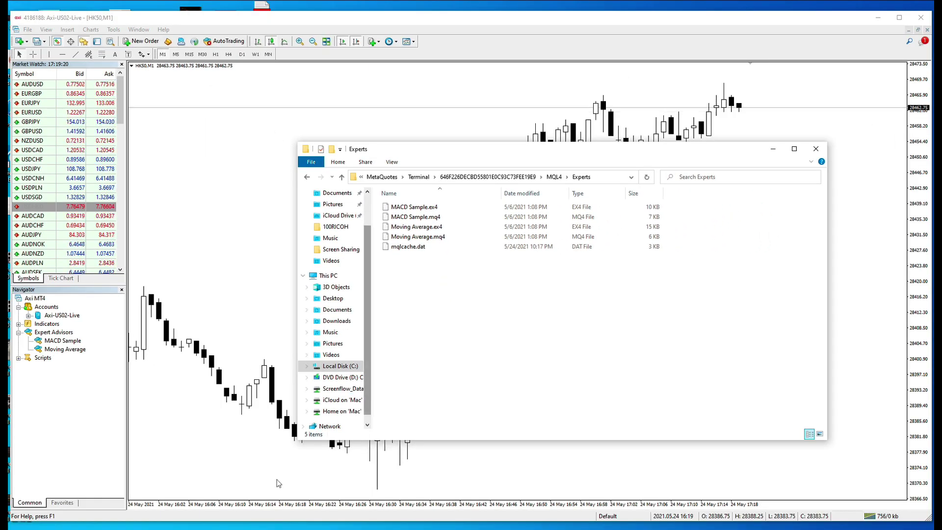
Step: Arrange the Downloads and Experts windows side by side and copy RangefinderV4.6.ex4 from Downloads
{"action": "left_click", "coordinate": [227, 527]}
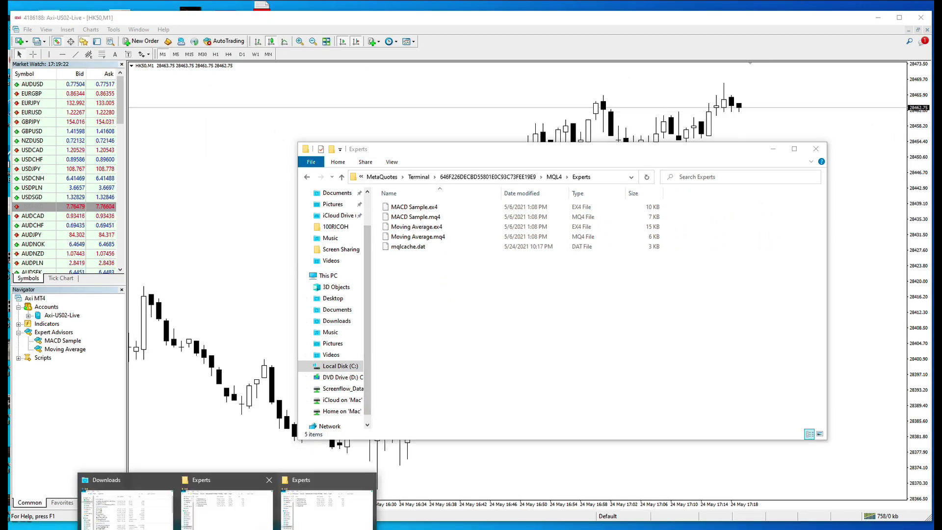
{"action": "left_click", "coordinate": [156, 520]}
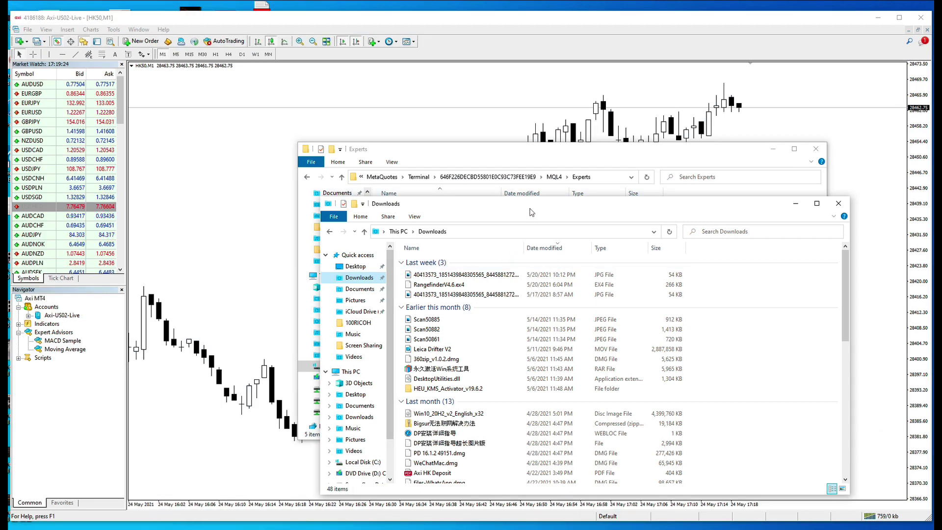
{"action": "left_click_drag", "start_coordinate": [531, 212], "coordinate": [269, 182]}
{"action": "left_click", "coordinate": [726, 169]}
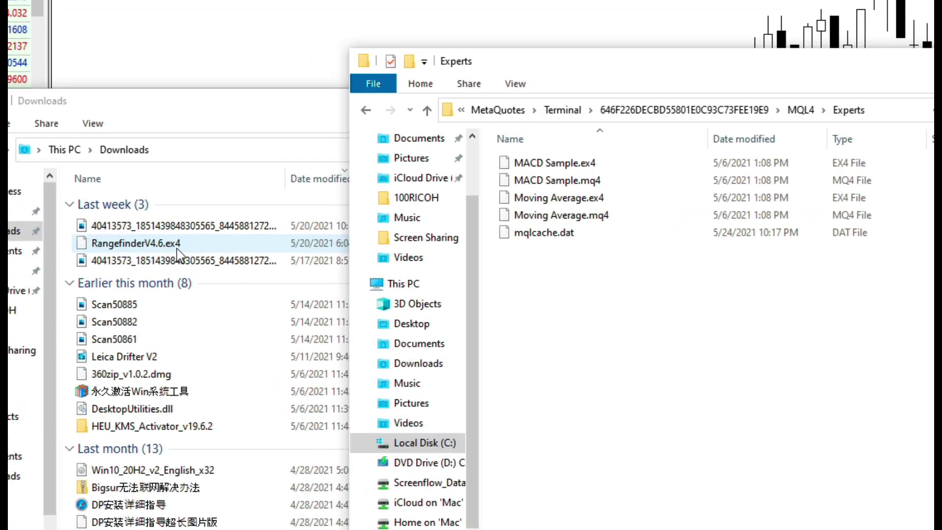
{"action": "left_click", "coordinate": [161, 248]}
{"action": "right_click", "coordinate": [160, 248]}
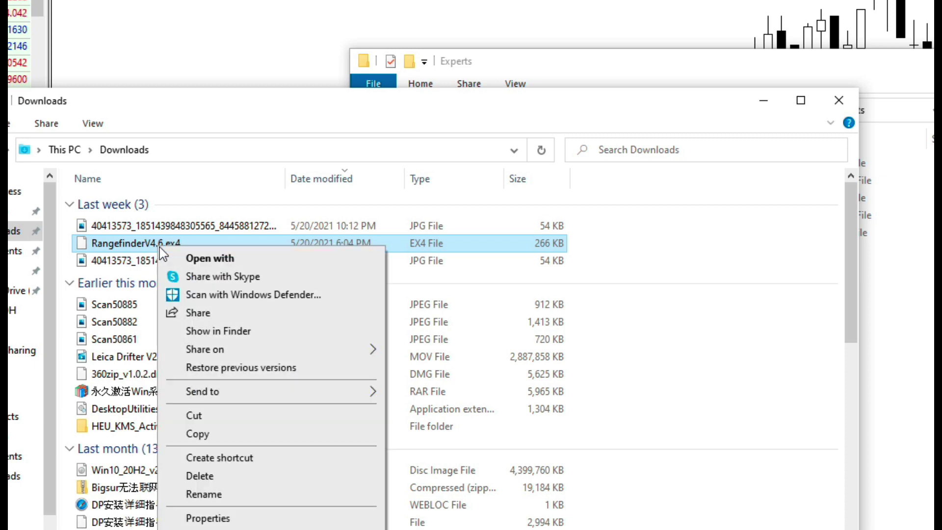
{"action": "left_click", "coordinate": [218, 435]}
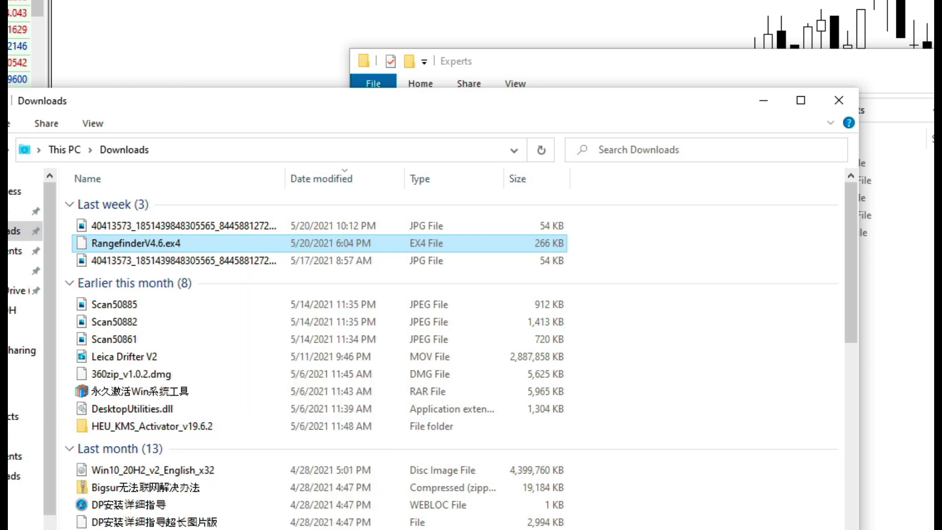
Step: Paste RangefinderV4.6.ex4 into the Experts folder and close both Explorer windows
{"action": "left_click", "coordinate": [638, 64]}
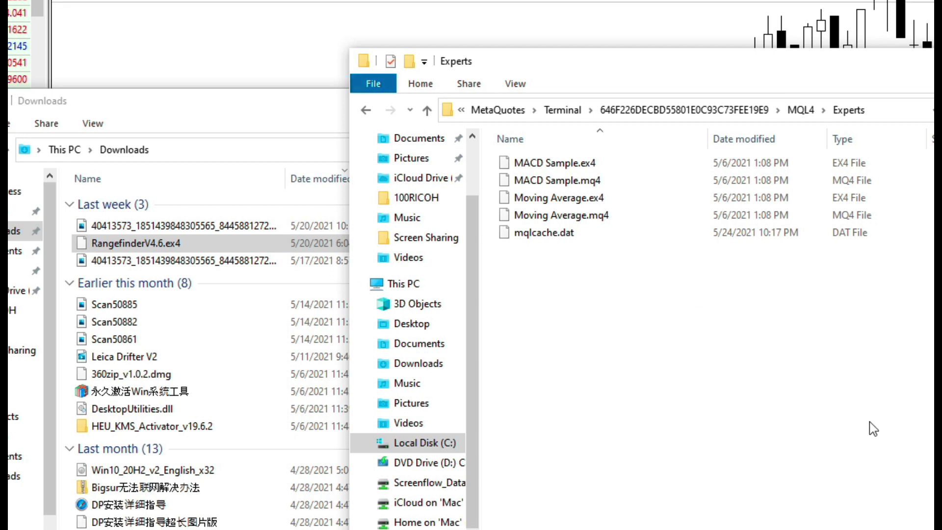
{"action": "right_click", "coordinate": [717, 330]}
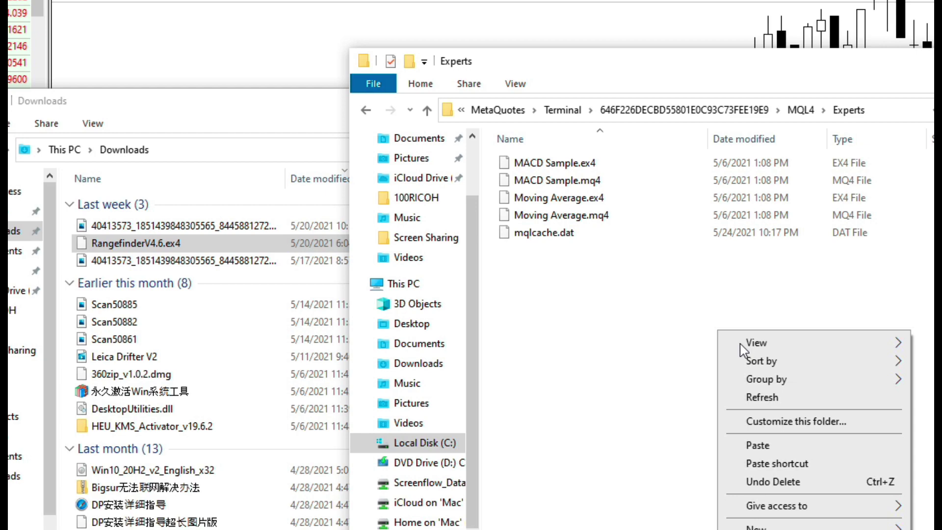
{"action": "left_click", "coordinate": [799, 445]}
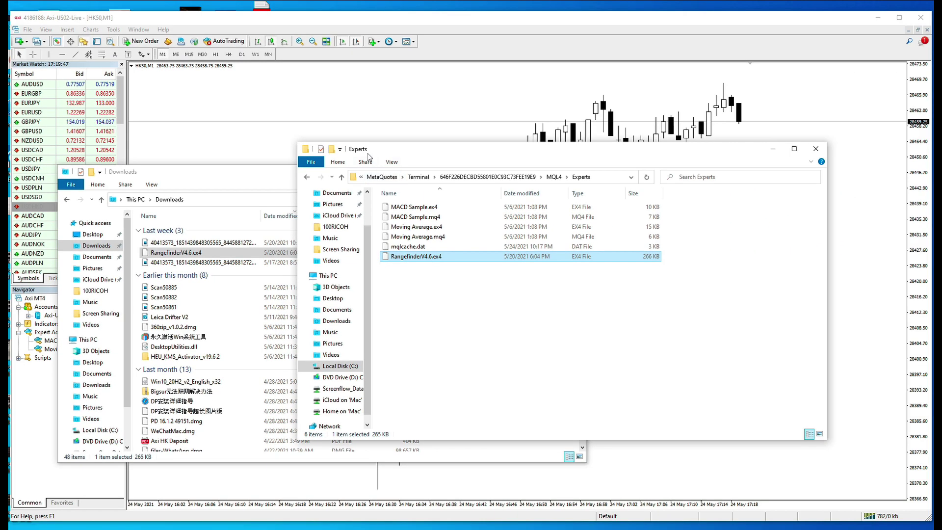
{"action": "left_click", "coordinate": [815, 149]}
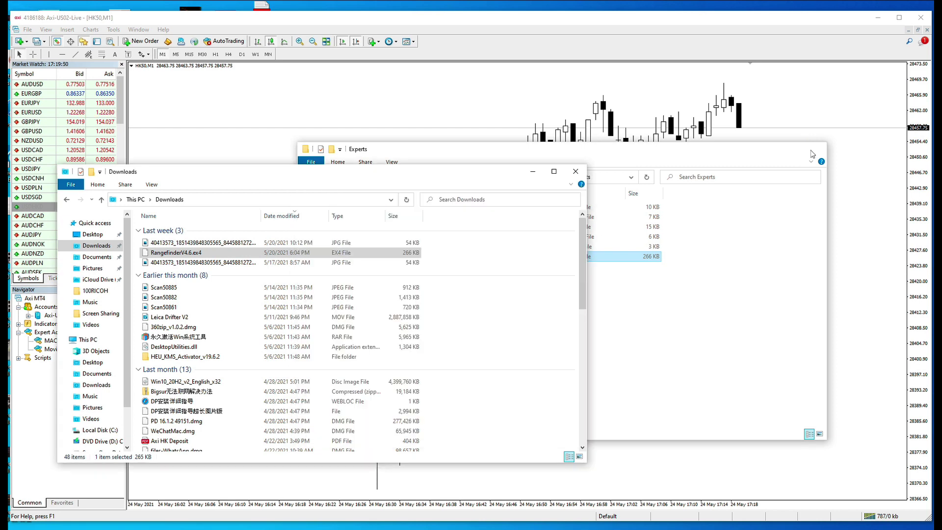
{"action": "left_click", "coordinate": [576, 171]}
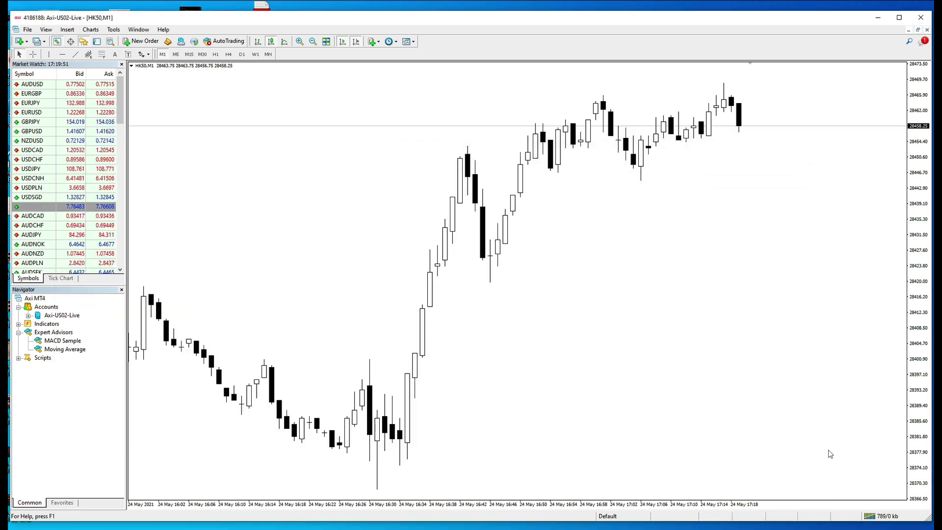
Step: Refresh the Navigator's Expert Advisors group so RangefinderV4.6 is listed
{"action": "left_click", "coordinate": [59, 333]}
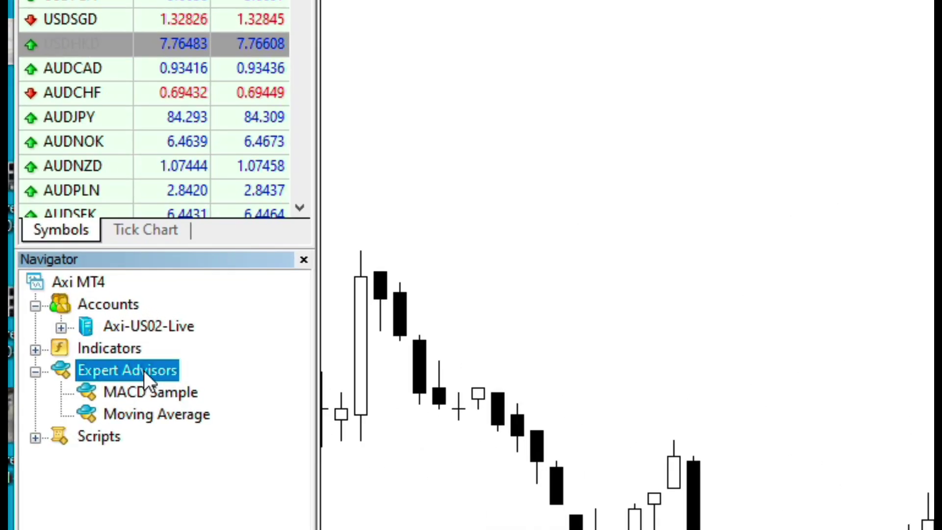
{"action": "right_click", "coordinate": [143, 370]}
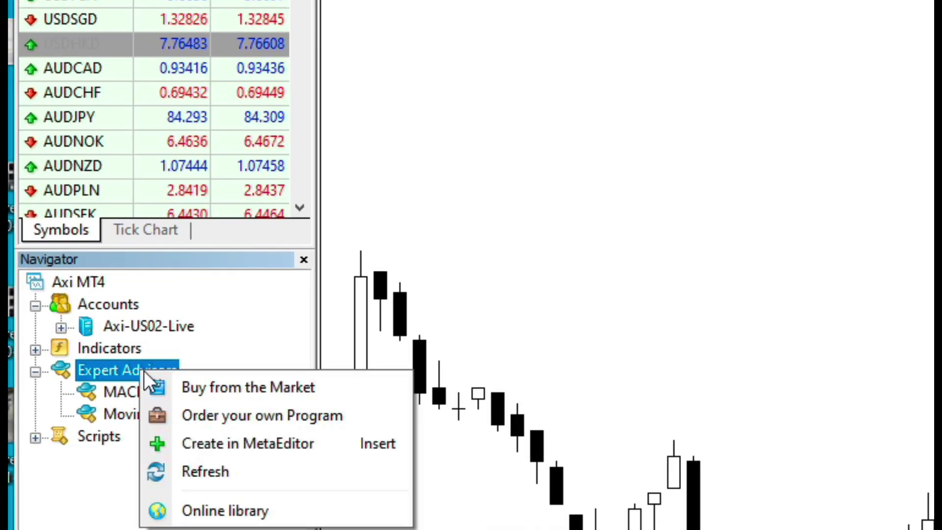
{"action": "left_click", "coordinate": [192, 471]}
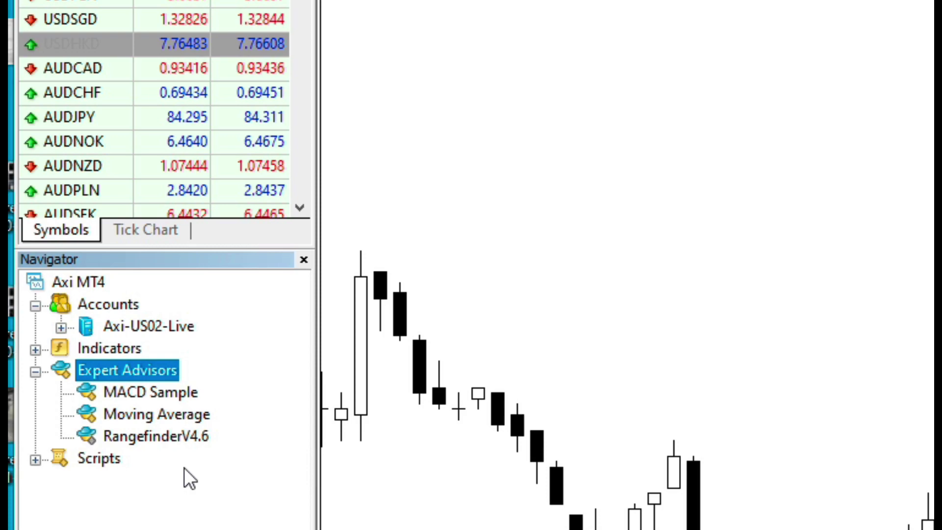
{"action": "mouse_move", "coordinate": [222, 444]}
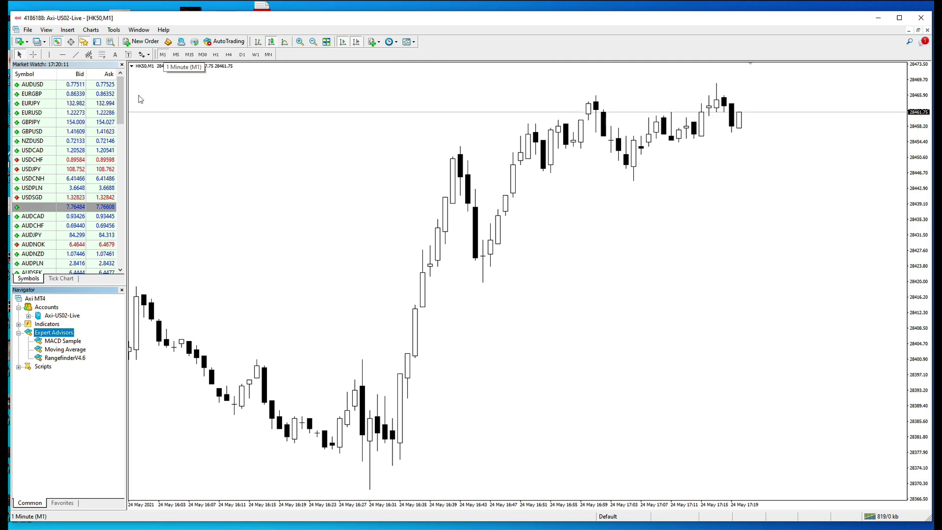
Step: Drop RangefinderV4.6 onto the HK50 M1 chart, accept its settings, and drag its panel lower
{"action": "left_click", "coordinate": [65, 360]}
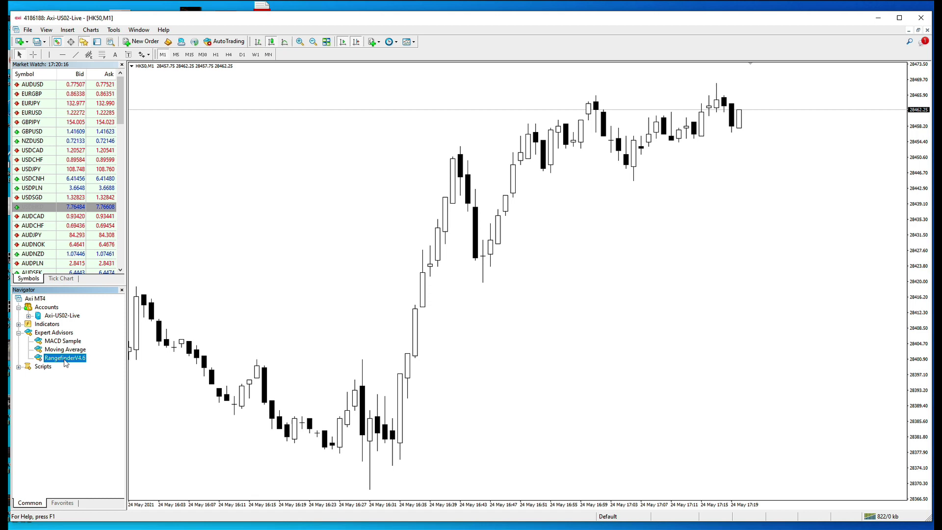
{"action": "left_click_drag", "start_coordinate": [66, 363], "coordinate": [363, 312]}
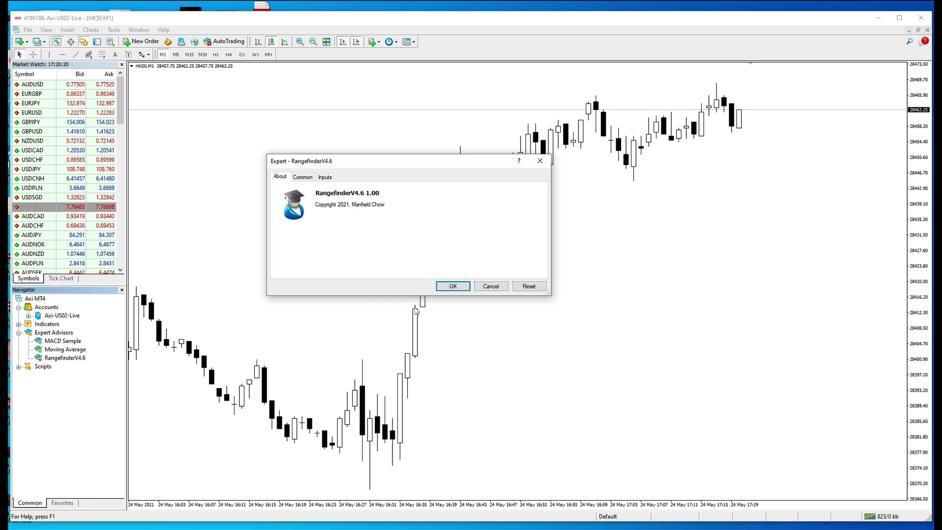
{"action": "left_click", "coordinate": [453, 286]}
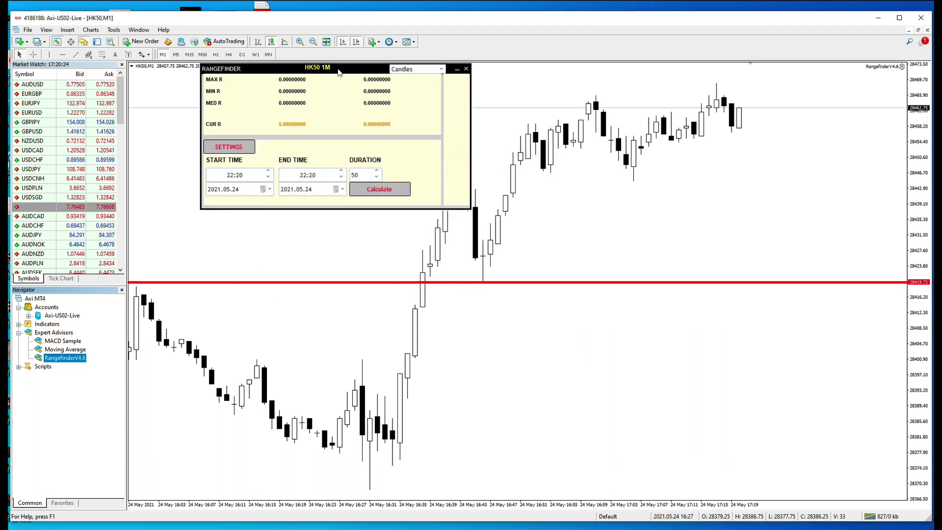
{"action": "left_click_drag", "start_coordinate": [343, 74], "coordinate": [354, 339]}
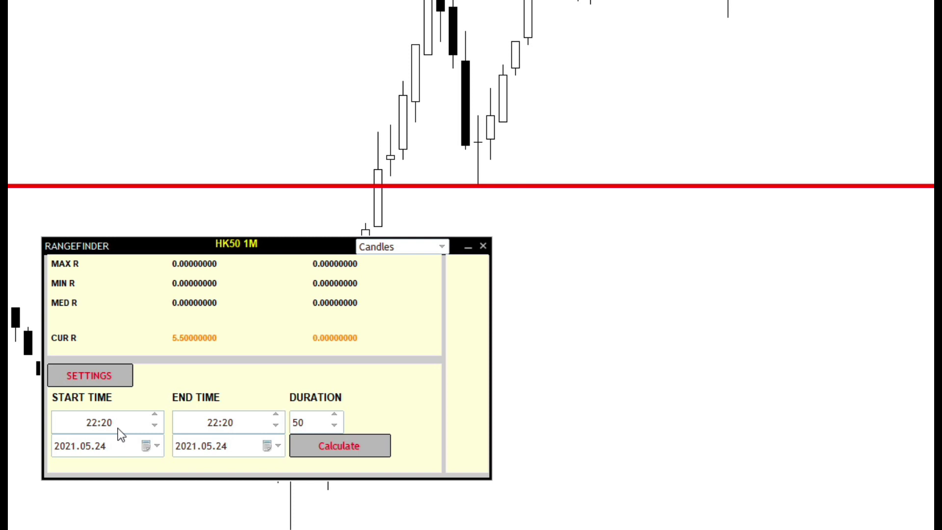
Step: Set the Rangefinder START TIME to 17:15 with the hour and minute spin arrows
{"action": "left_click", "coordinate": [93, 422]}
{"action": "left_click", "coordinate": [158, 425]}
{"action": "left_click", "coordinate": [158, 425]}
{"action": "left_click", "coordinate": [158, 425]}
{"action": "left_click", "coordinate": [158, 425]}
{"action": "left_click", "coordinate": [158, 425]}
{"action": "left_click", "coordinate": [158, 425]}
{"action": "left_click", "coordinate": [157, 415]}
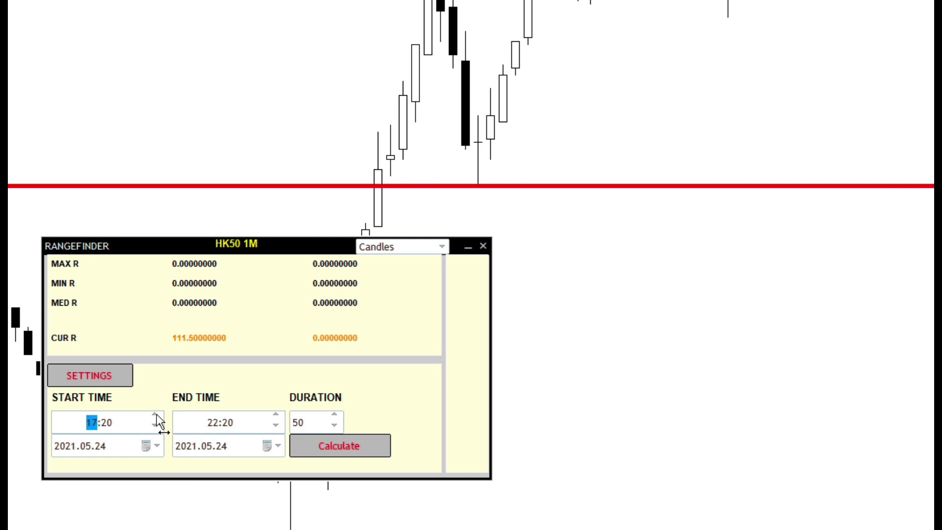
{"action": "left_click", "coordinate": [108, 422]}
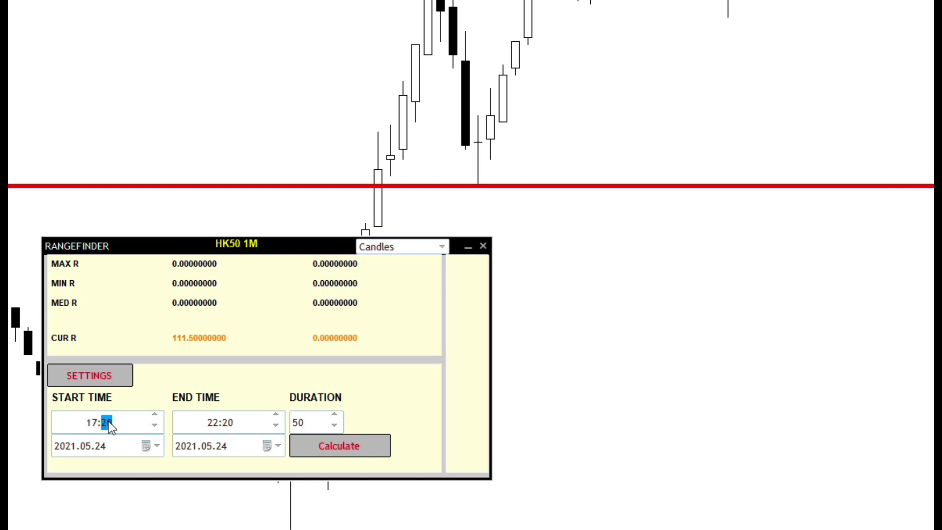
{"action": "left_click", "coordinate": [155, 425]}
{"action": "left_click", "coordinate": [155, 425]}
{"action": "left_click", "coordinate": [155, 425]}
{"action": "left_click", "coordinate": [155, 425]}
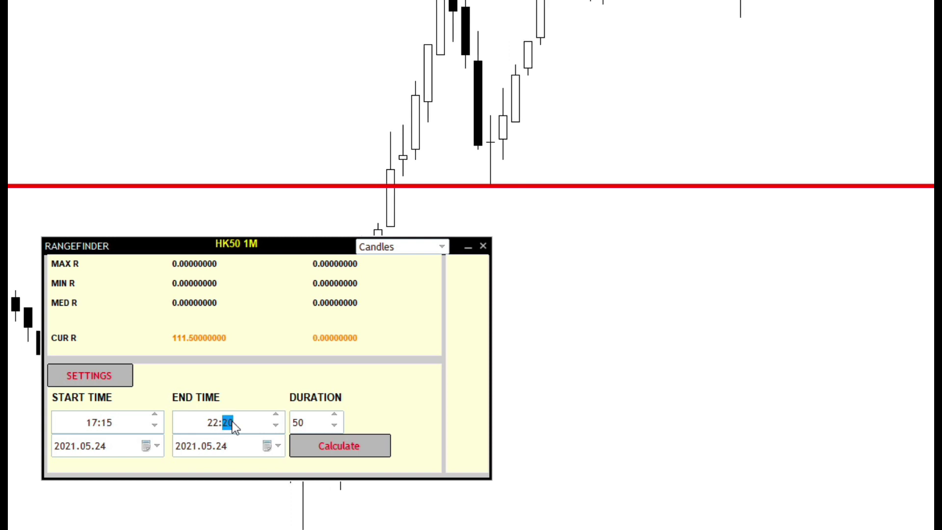
Step: Raise the END TIME minutes to 22:25 and open the start-date calendar
{"action": "left_click", "coordinate": [276, 415]}
{"action": "left_click", "coordinate": [276, 414]}
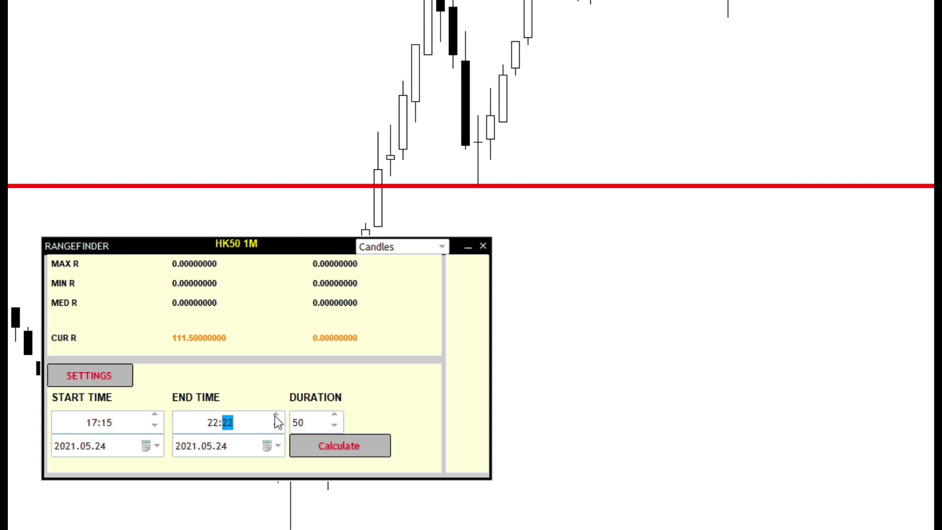
{"action": "left_click", "coordinate": [275, 414]}
{"action": "left_click", "coordinate": [274, 416]}
{"action": "left_click", "coordinate": [275, 416]}
{"action": "left_click", "coordinate": [109, 444]}
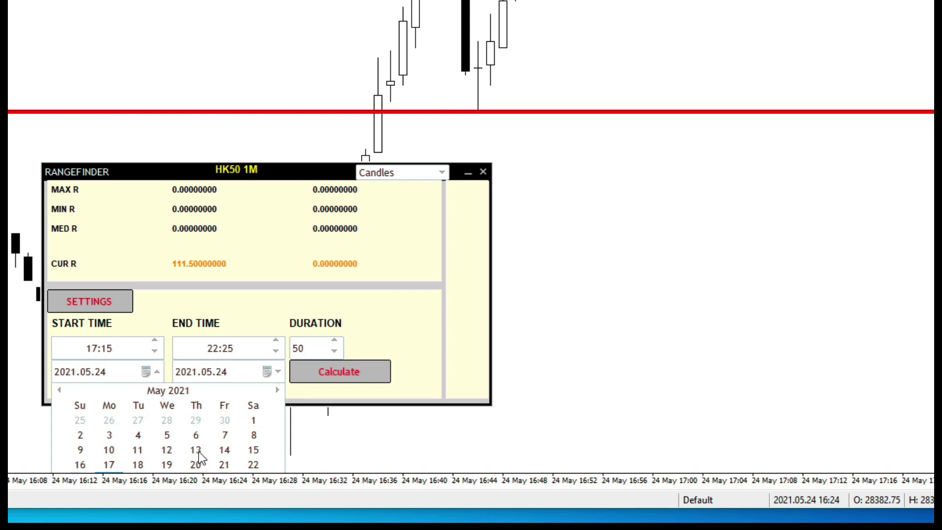
Step: Pick 17 May 2021 as start date and calculate: MAX R 225, MIN R 103, MED R 111.5
{"action": "left_click", "coordinate": [109, 465]}
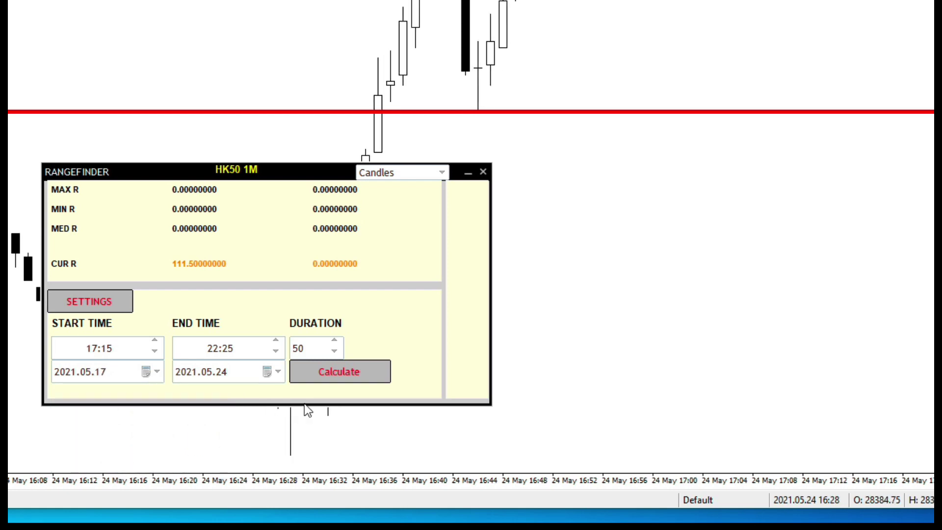
{"action": "left_click", "coordinate": [348, 367]}
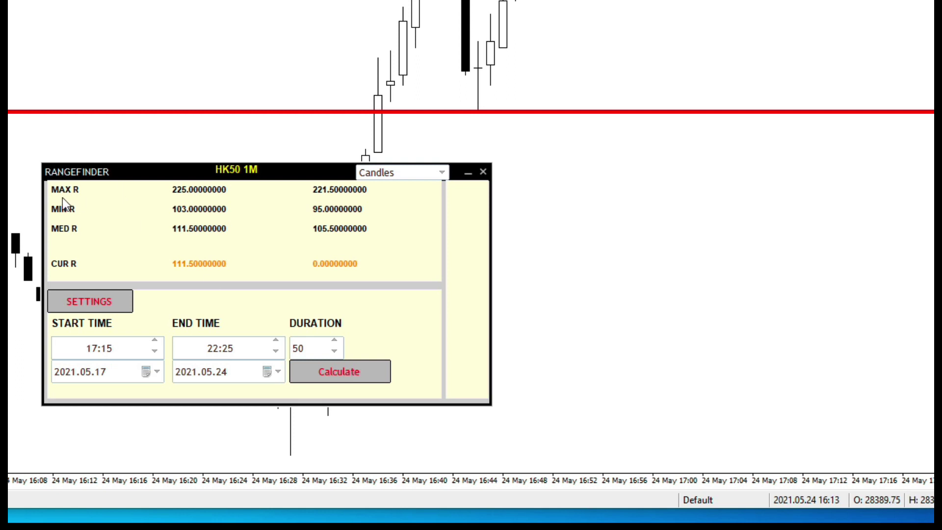